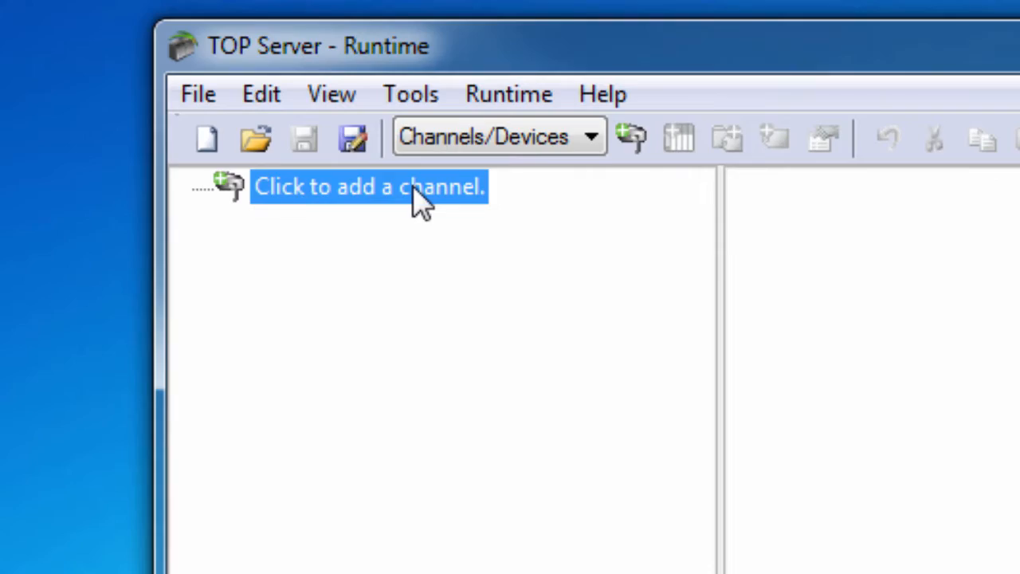
# Start a new channel named AB_ControlLogix and assign it the Allen-Bradley ControlLogix Ethernet device driver.
pyautogui.click(414, 191)
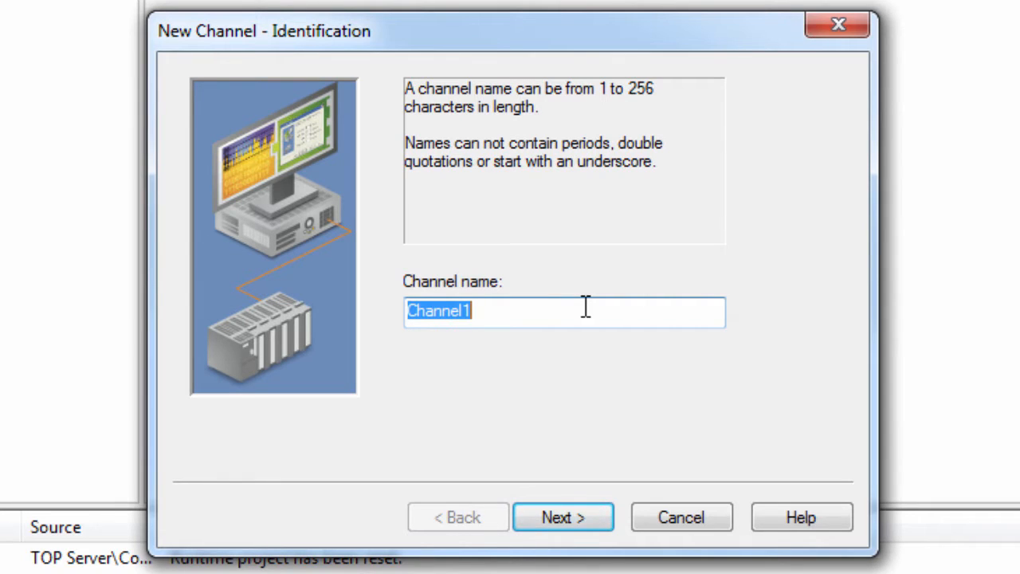
pyautogui.write('AB')
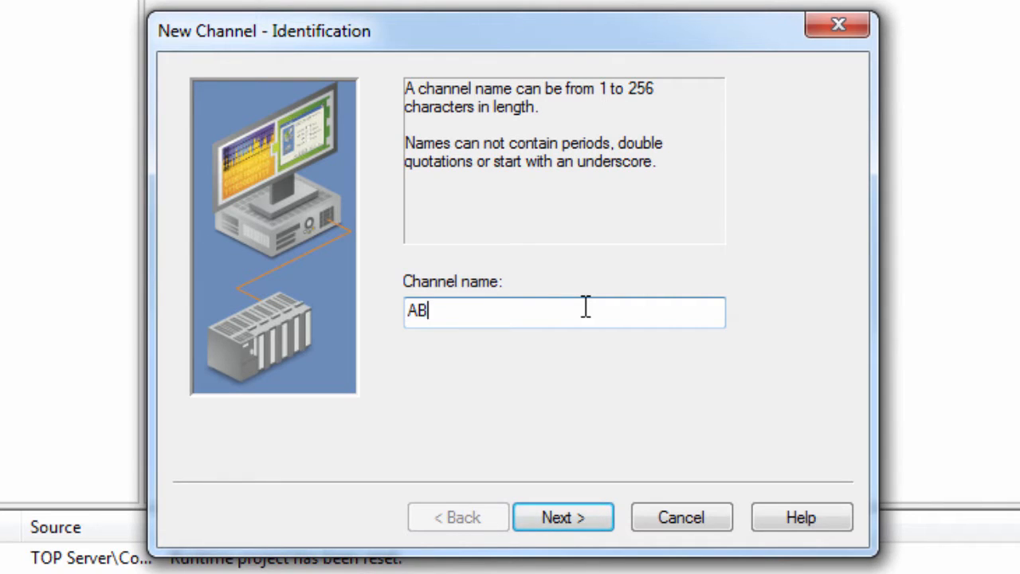
pyautogui.write('_ControlLogix')
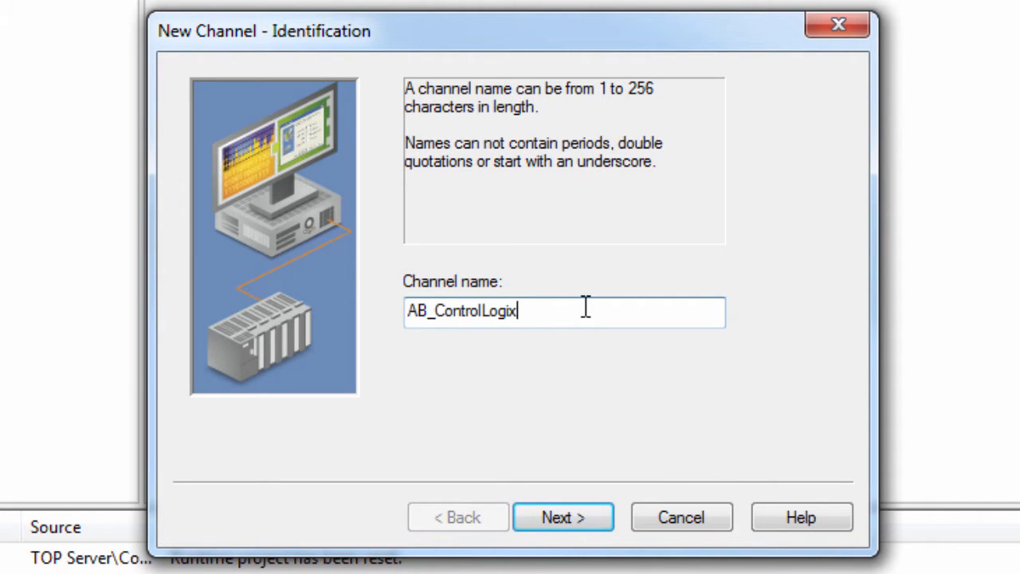
pyautogui.click(603, 522)
pyautogui.click(627, 311)
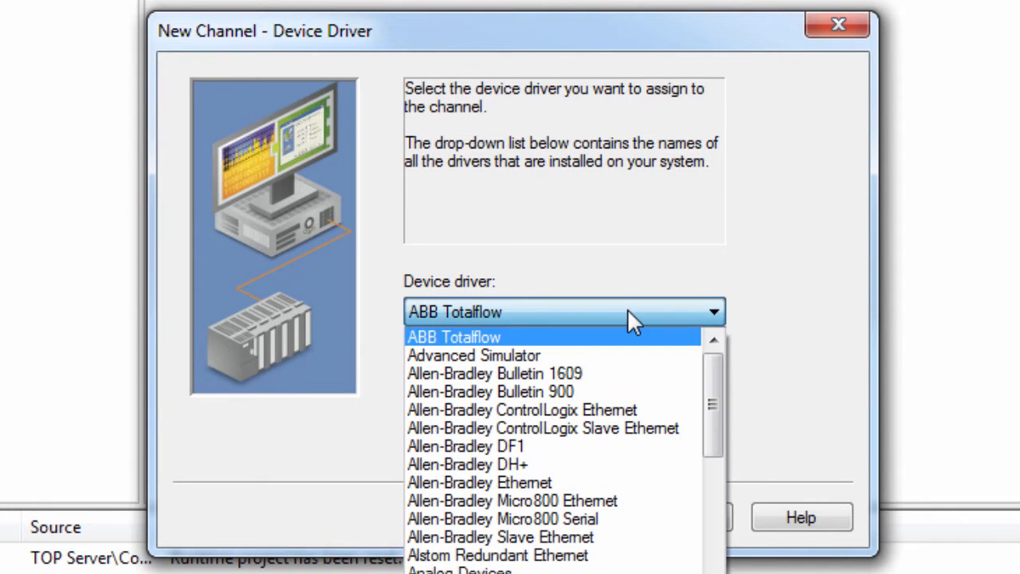
pyautogui.click(675, 409)
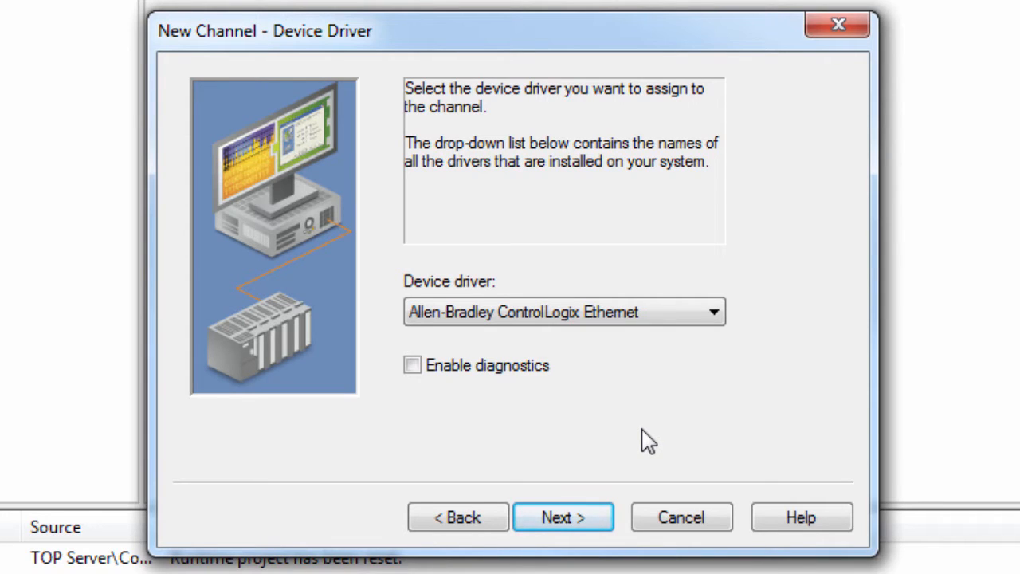
pyautogui.click(607, 514)
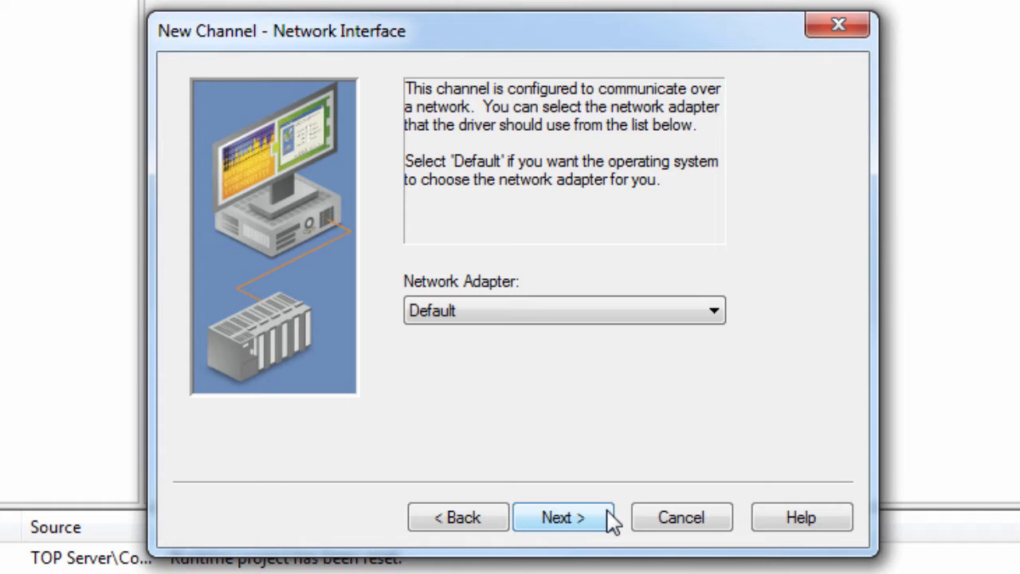
# Accept the default network adapter, write optimization and non-normalized float settings, and finish creating the channel.
pyautogui.click(611, 522)
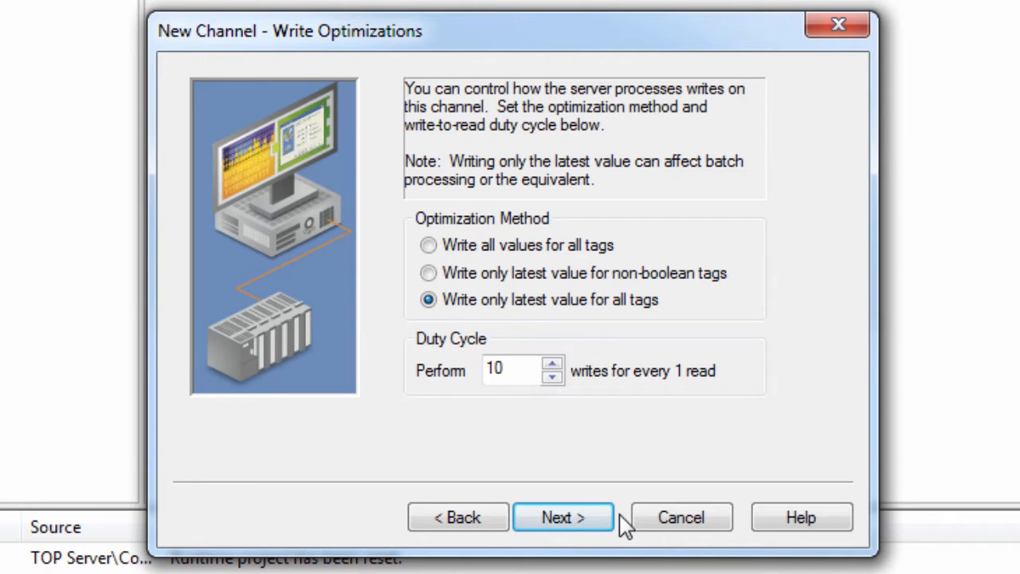
pyautogui.click(610, 520)
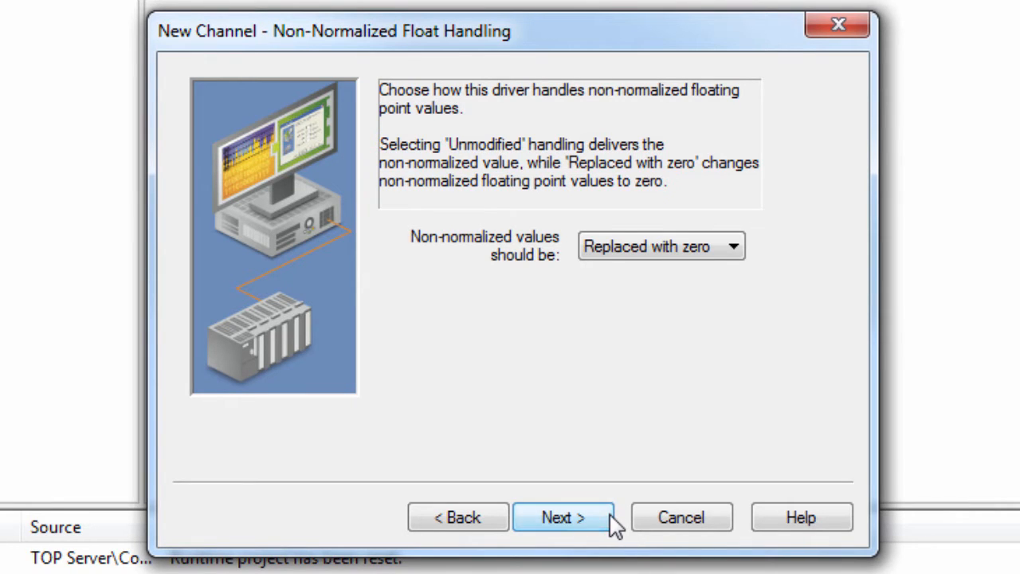
pyautogui.click(611, 518)
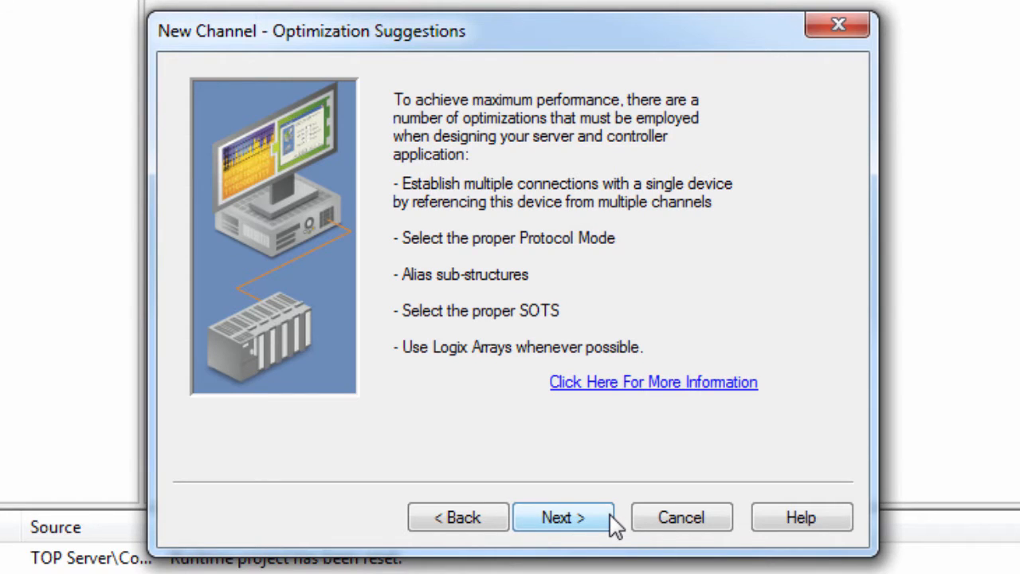
pyautogui.click(612, 520)
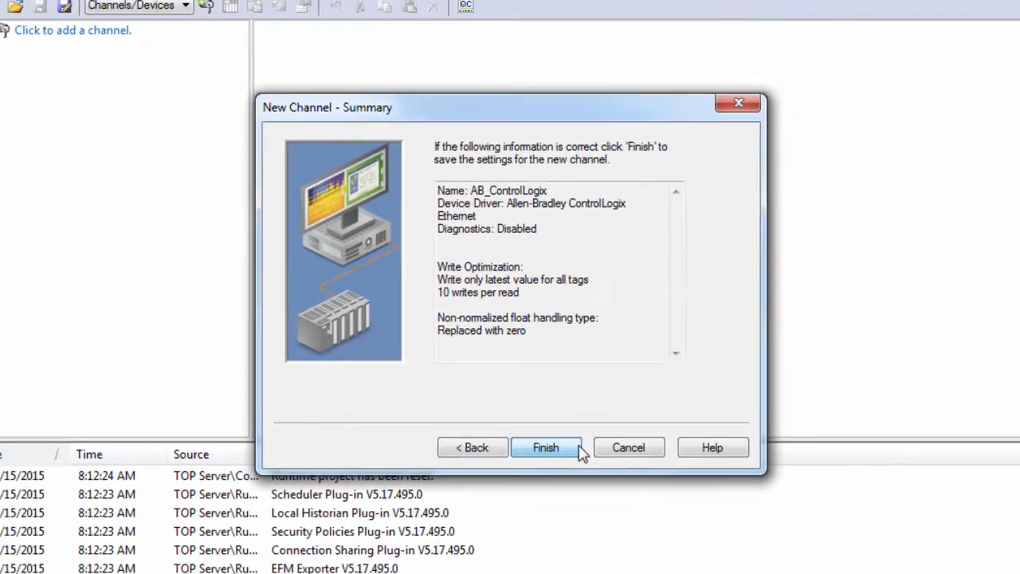
pyautogui.click(610, 520)
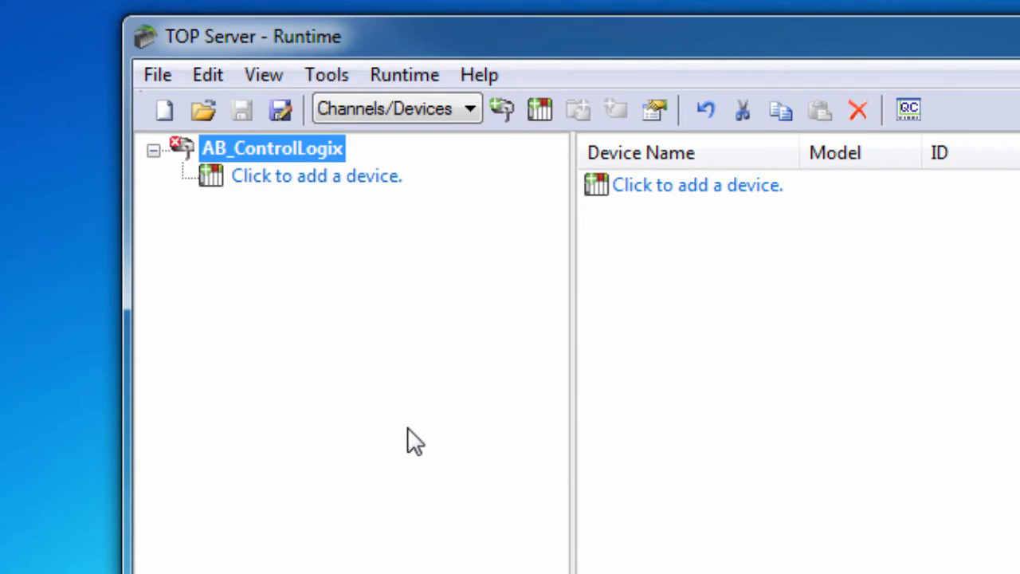
# Start a new device named ControlLogix_5500 under the AB_ControlLogix channel and choose the ControlLogix 5500 model.
pyautogui.click(338, 176)
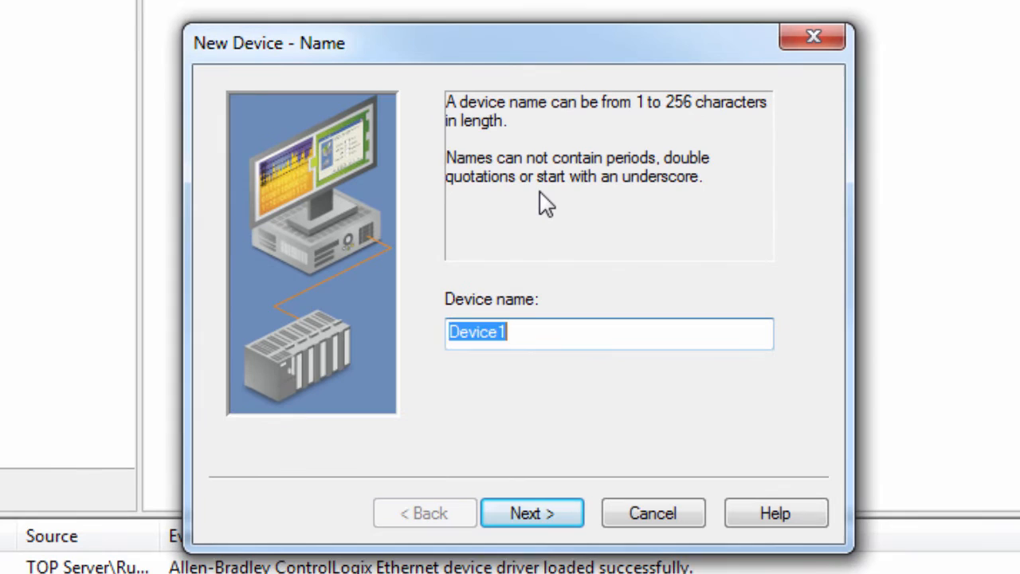
pyautogui.write('Con')
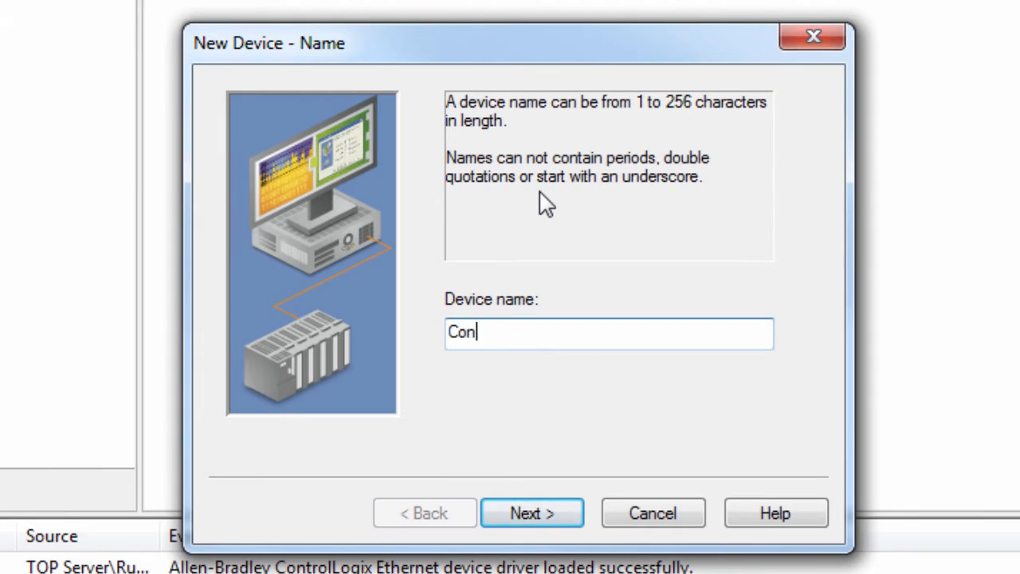
pyautogui.write('trolLogix_')
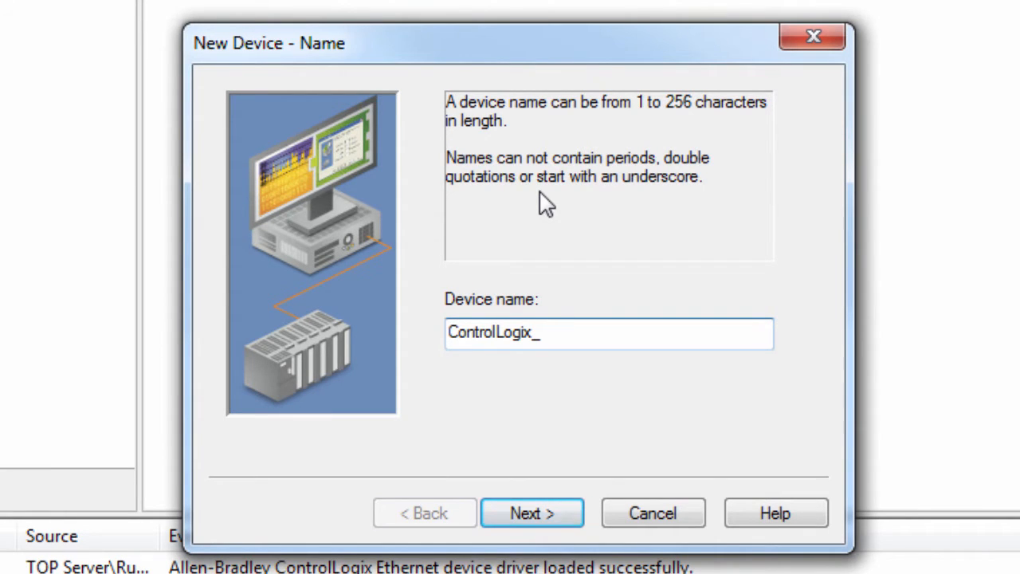
pyautogui.write('5500')
pyautogui.click(569, 519)
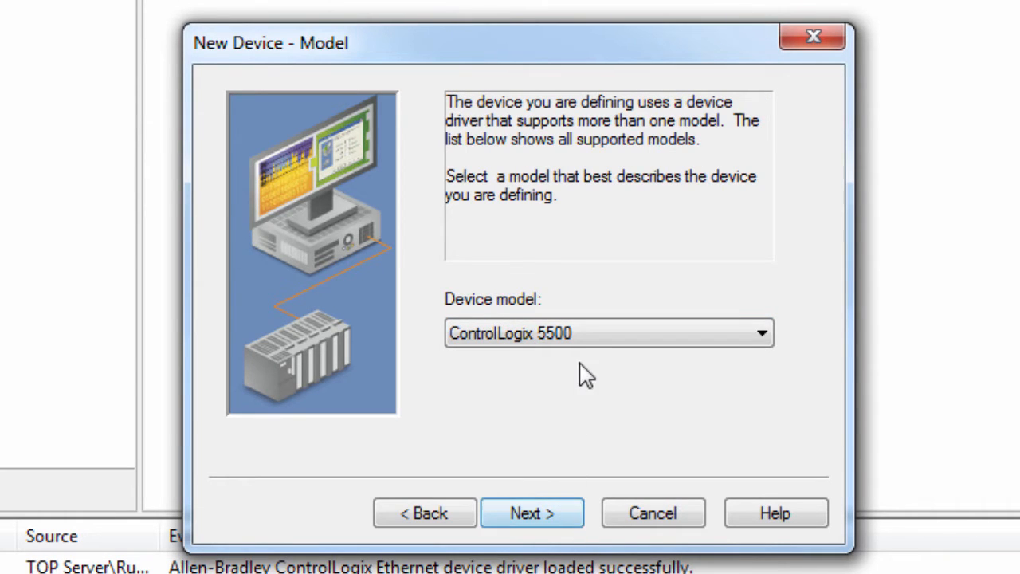
pyautogui.click(580, 335)
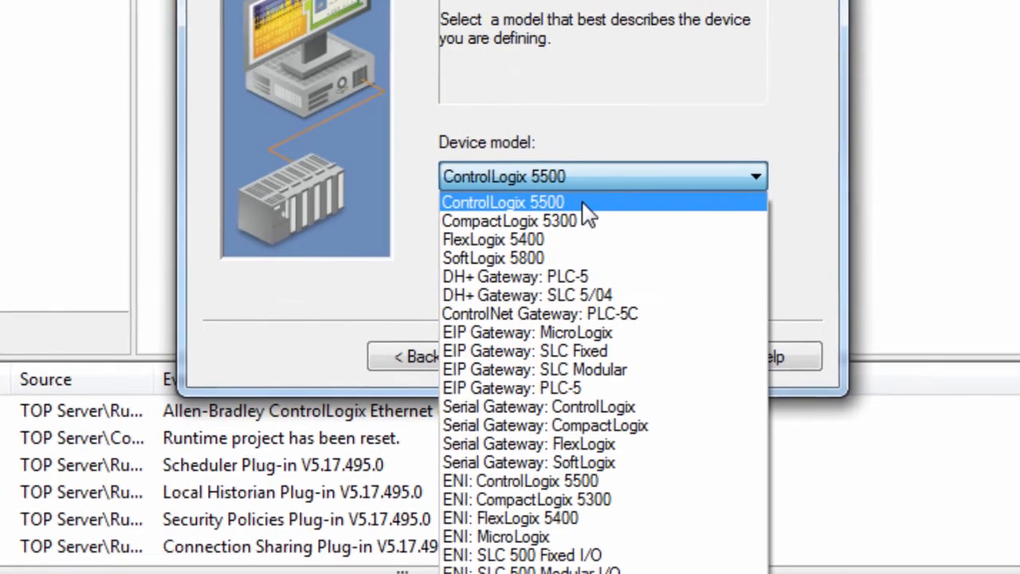
pyautogui.click(580, 128)
pyautogui.click(572, 284)
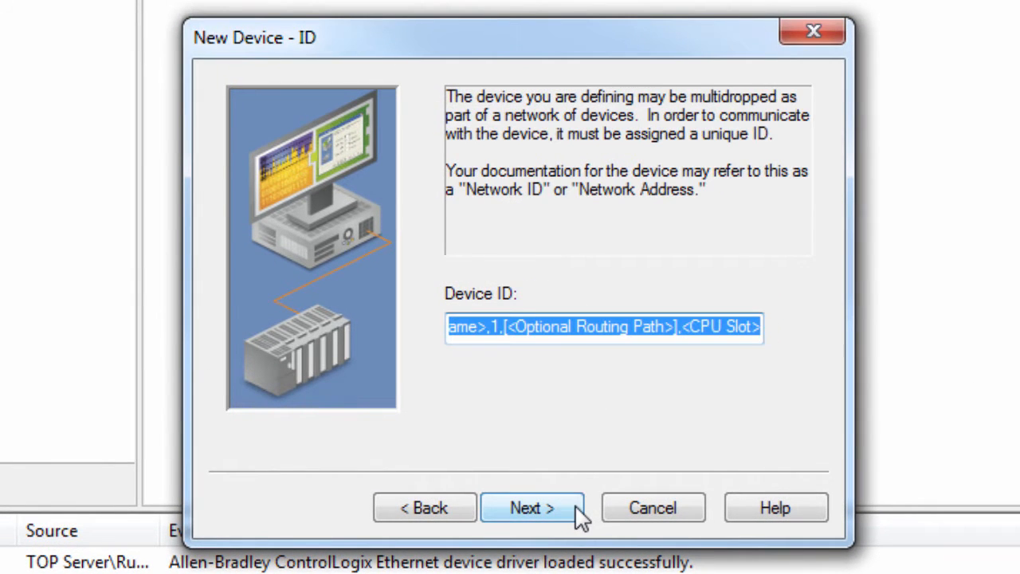
# Set the device ID to 192.168.111.21,1,0.
pyautogui.write('1')
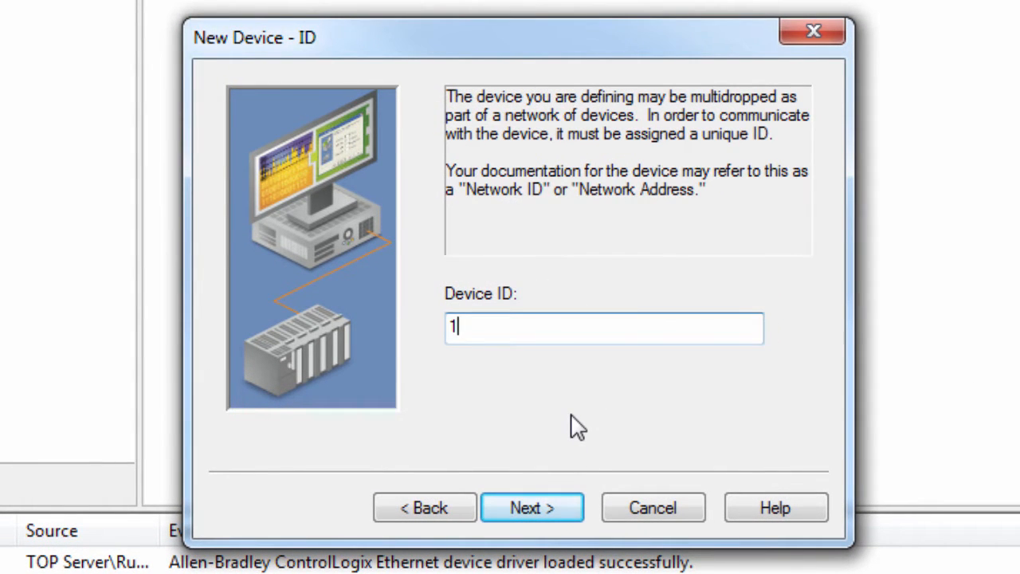
pyautogui.write('92.168.111.')
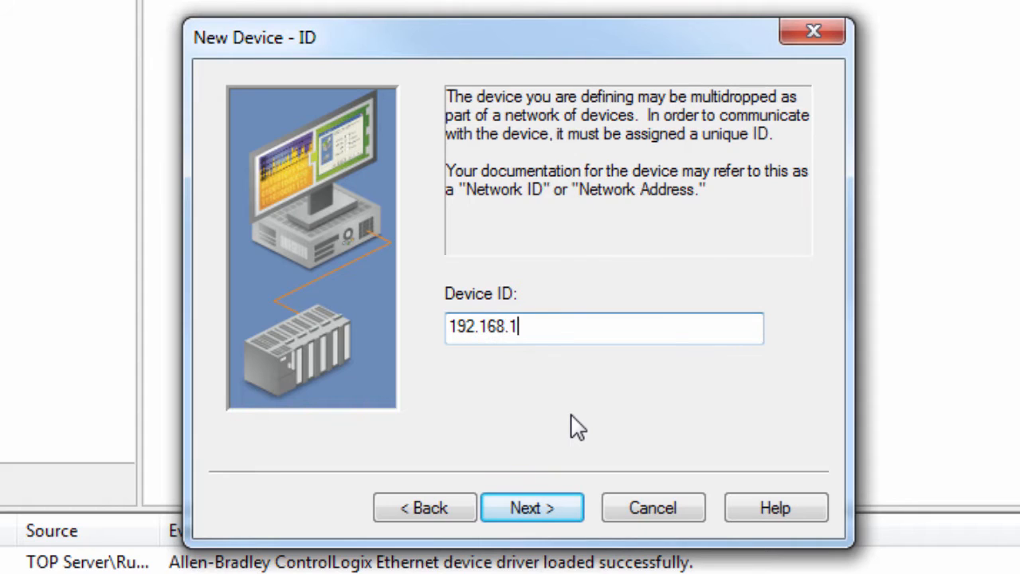
pyautogui.write('21,1,0')
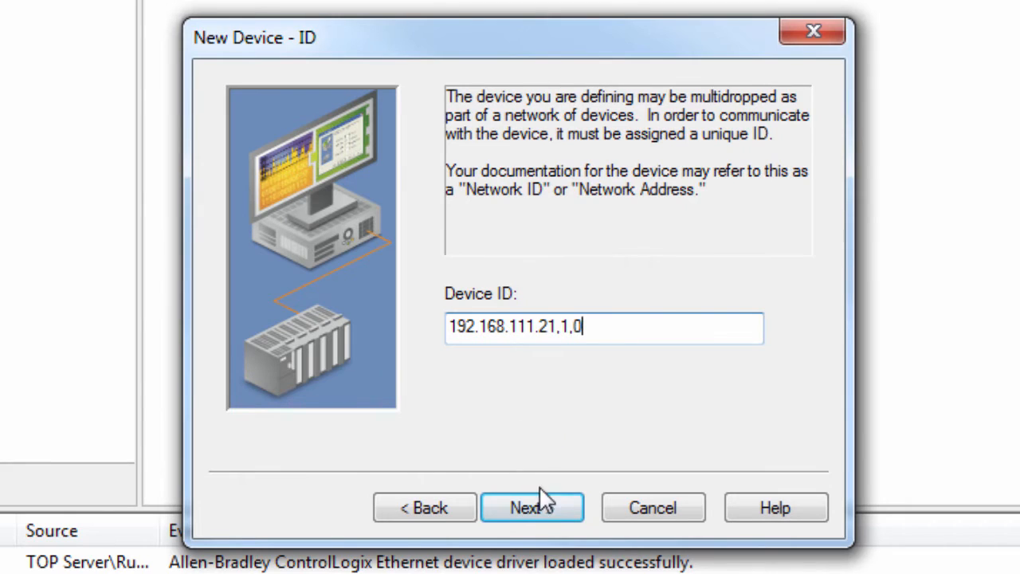
pyautogui.click(552, 510)
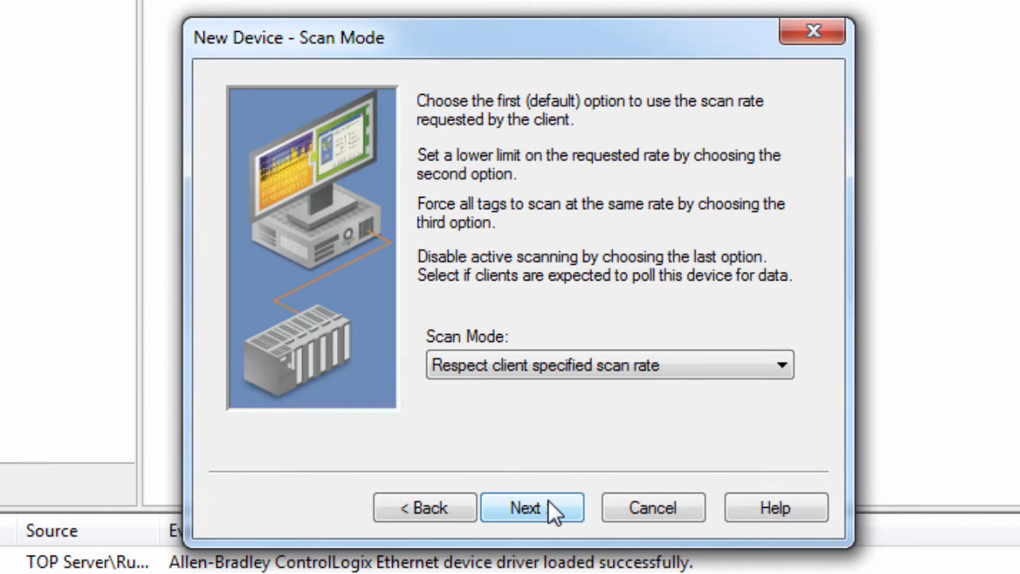
# Accept the device's default scan mode, communications timing and auto-demotion settings.
pyautogui.click(552, 510)
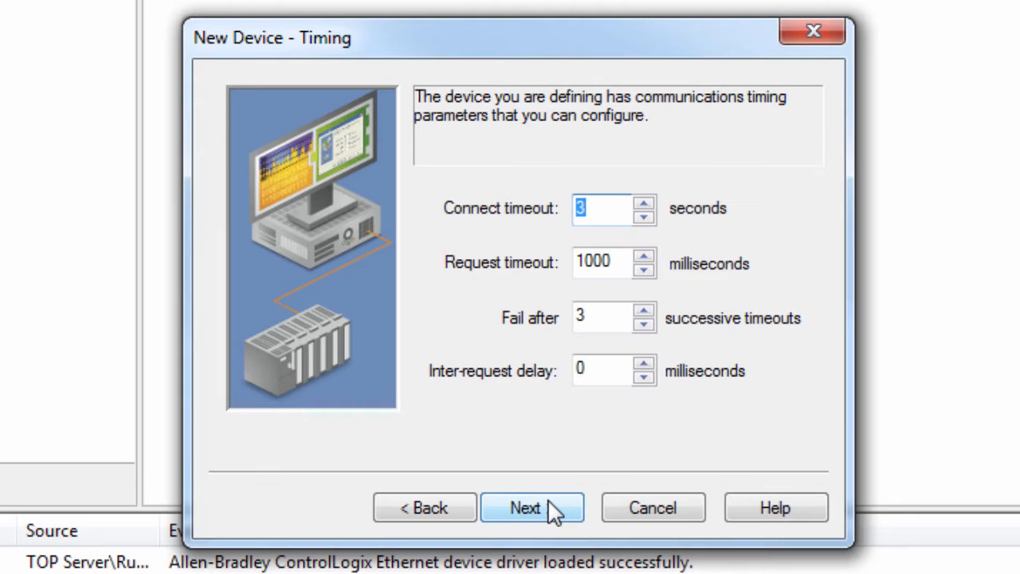
pyautogui.click(553, 511)
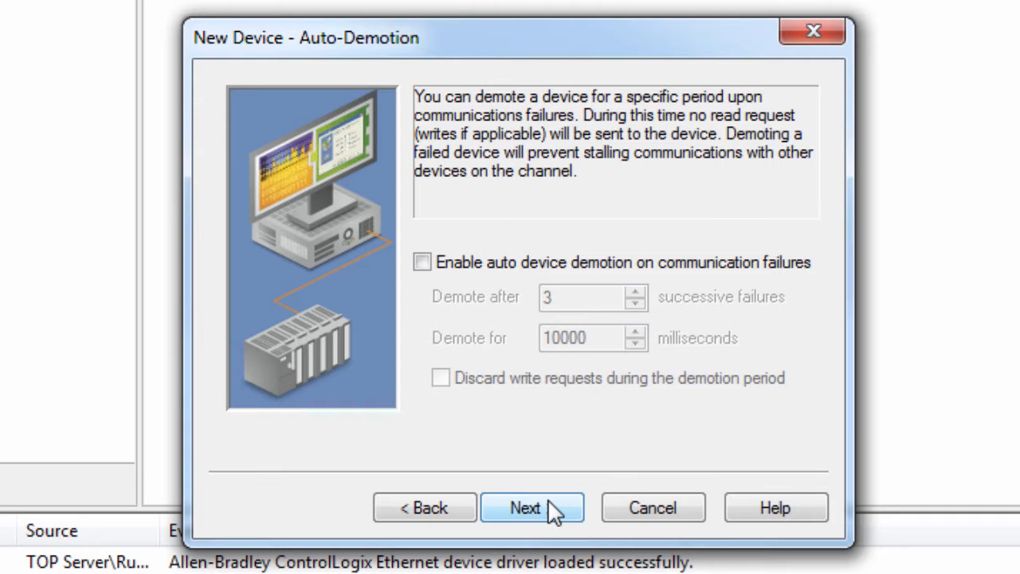
pyautogui.click(552, 510)
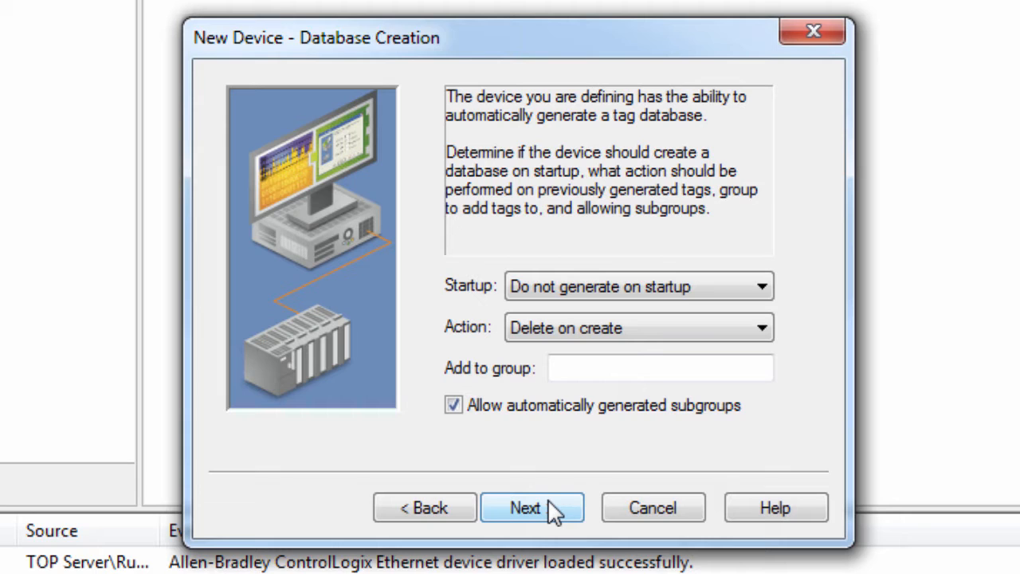
# Check the tag database creation choices, using Do not generate on startup and the Delete on create action.
pyautogui.click(740, 290)
pyautogui.click(763, 290)
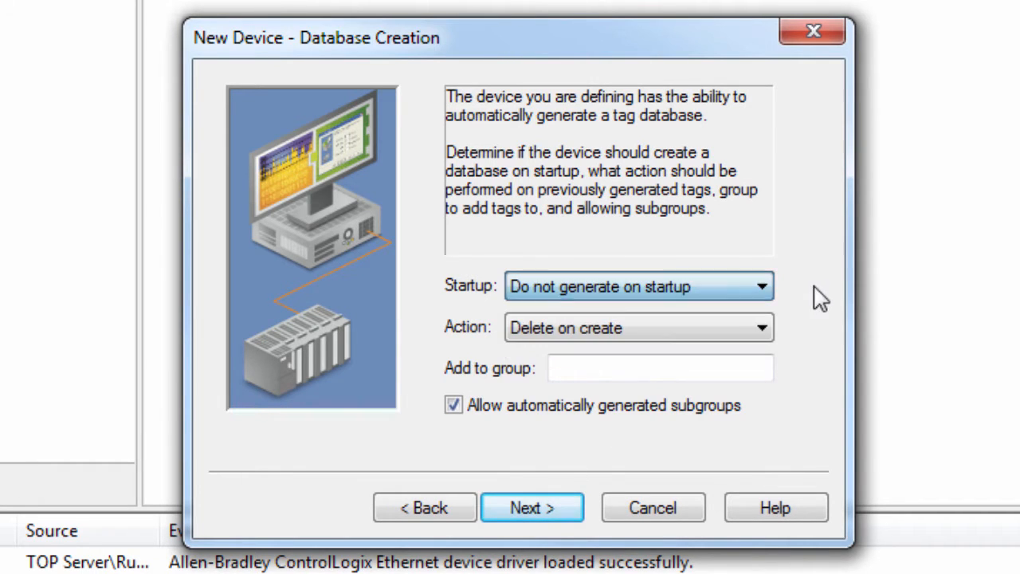
pyautogui.click(761, 329)
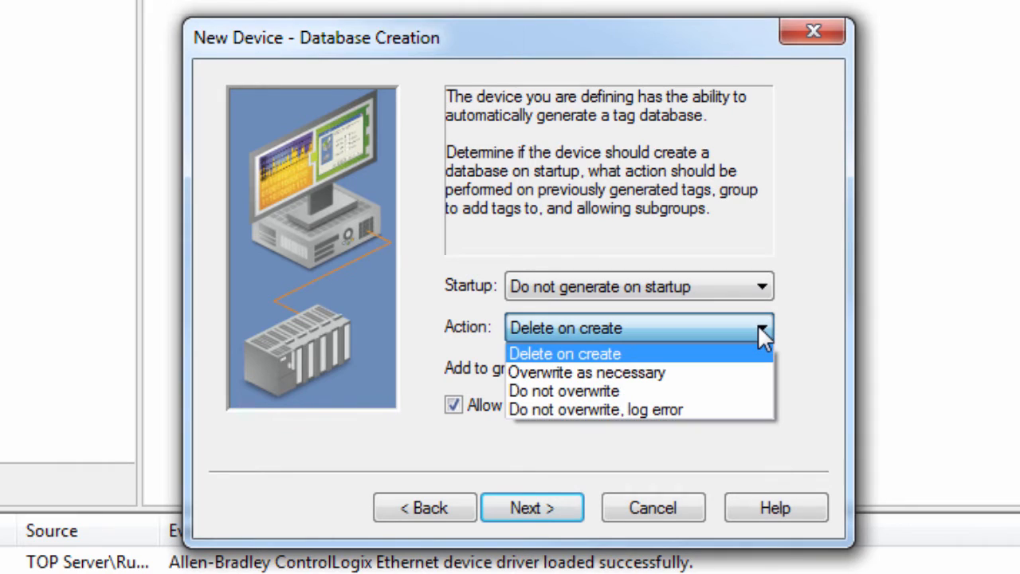
pyautogui.click(797, 346)
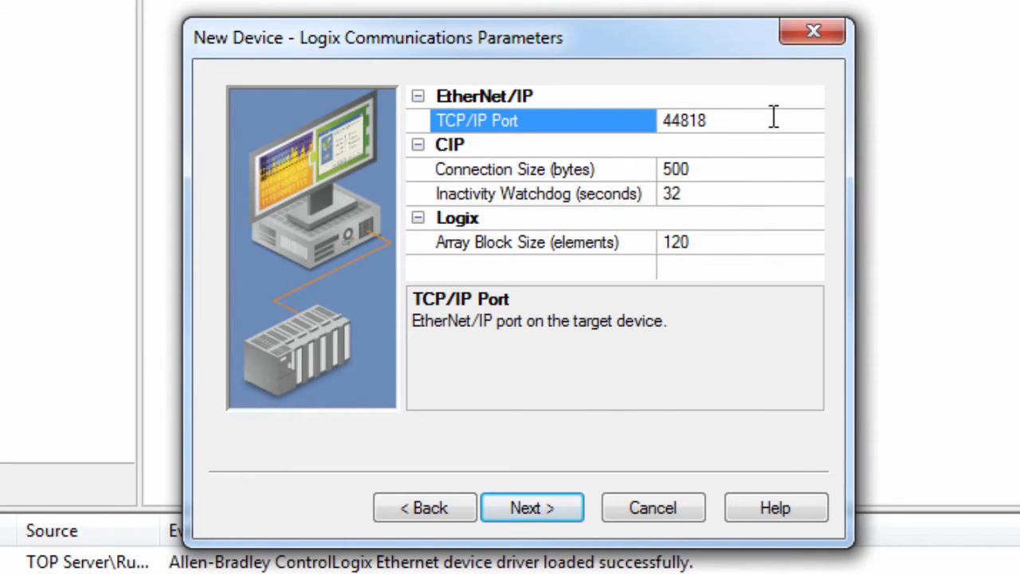
# Review the connection size, inactivity watchdog and array block size parameters, and accept the default Logix communications settings.
pyautogui.click(591, 168)
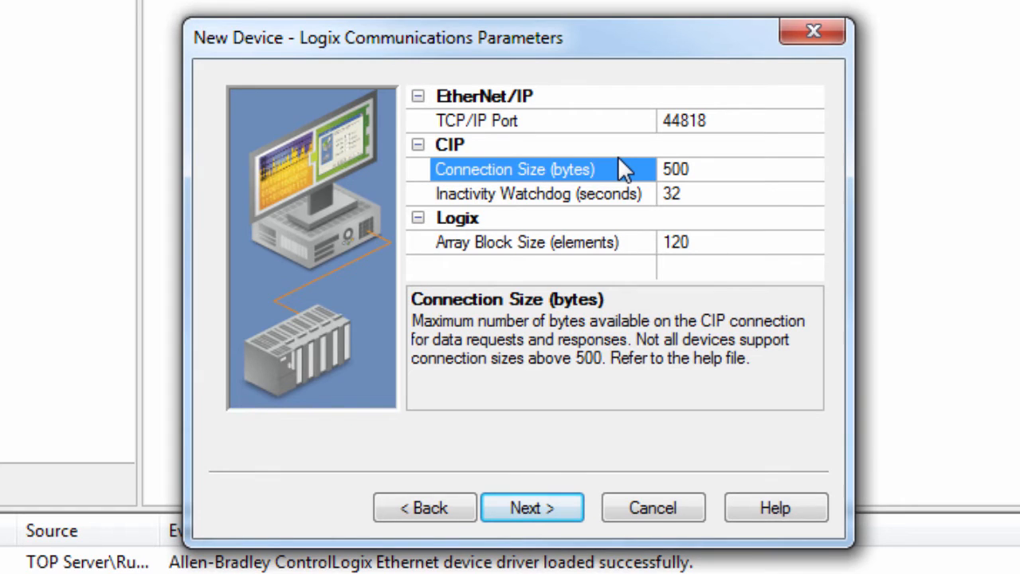
pyautogui.click(649, 196)
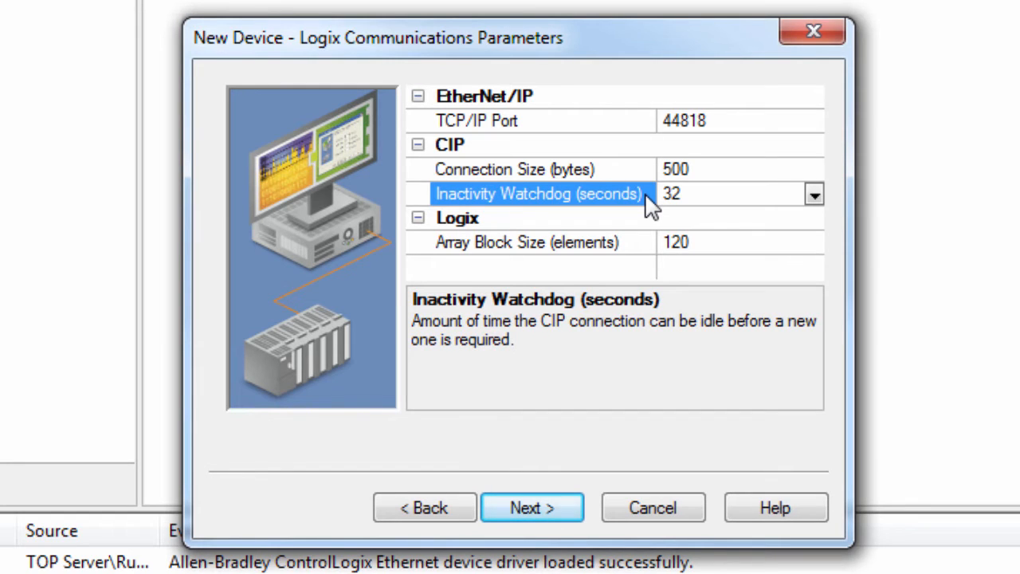
pyautogui.click(637, 245)
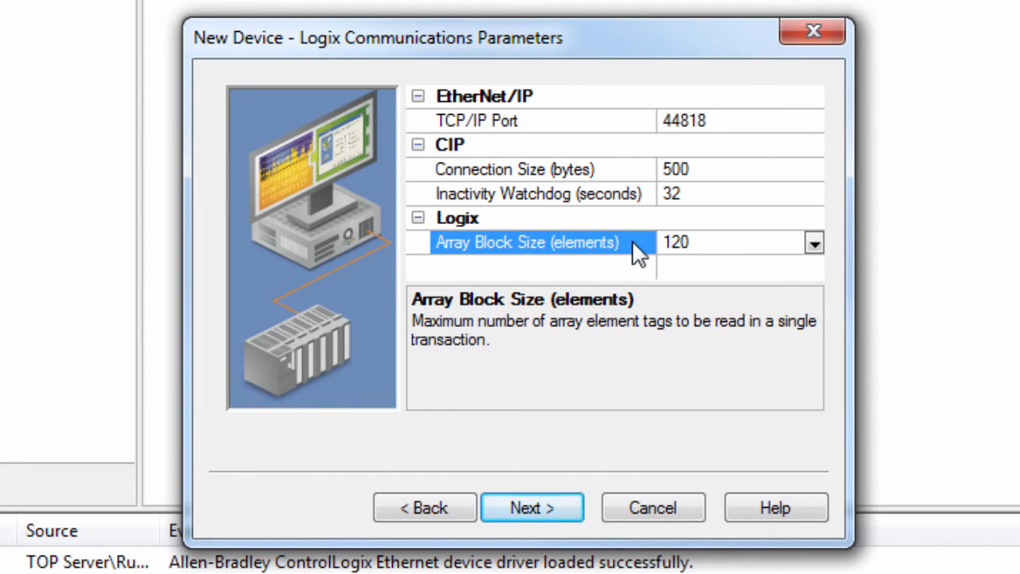
pyautogui.click(580, 510)
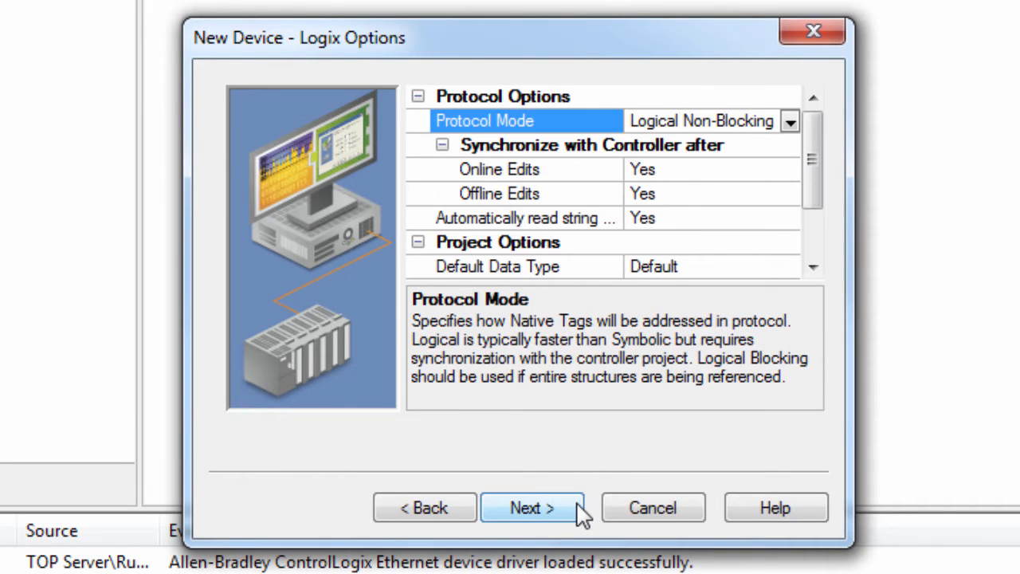
# Choose the Logical Non-Blocking protocol mode and review the controller synchronization and automatic string length reading options.
pyautogui.click(790, 124)
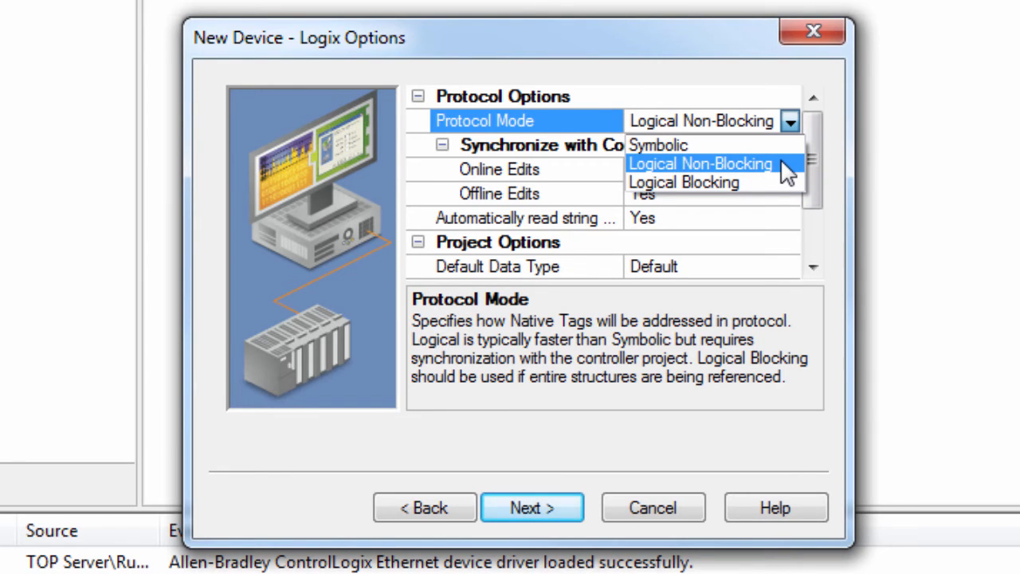
pyautogui.click(785, 171)
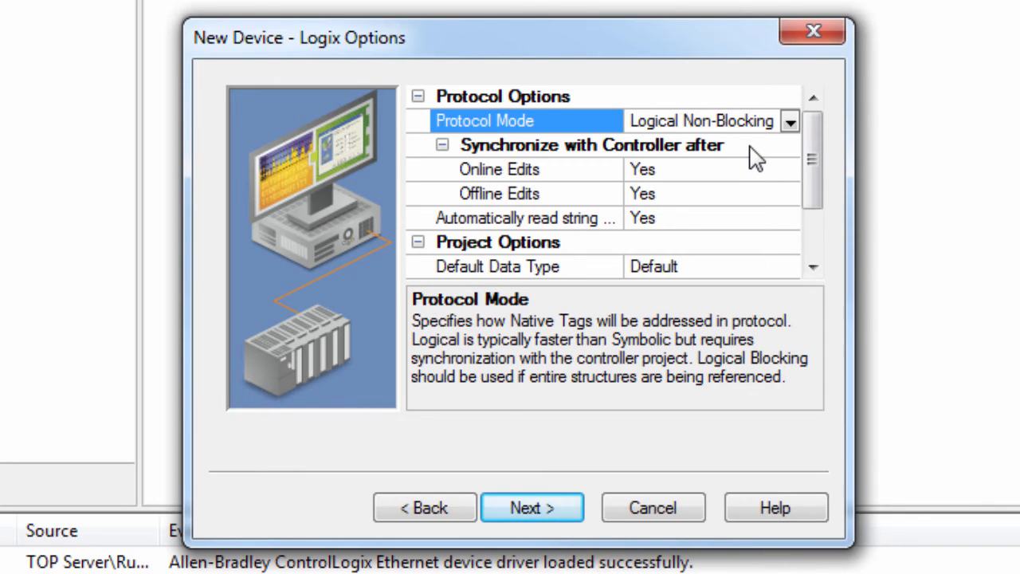
pyautogui.click(755, 158)
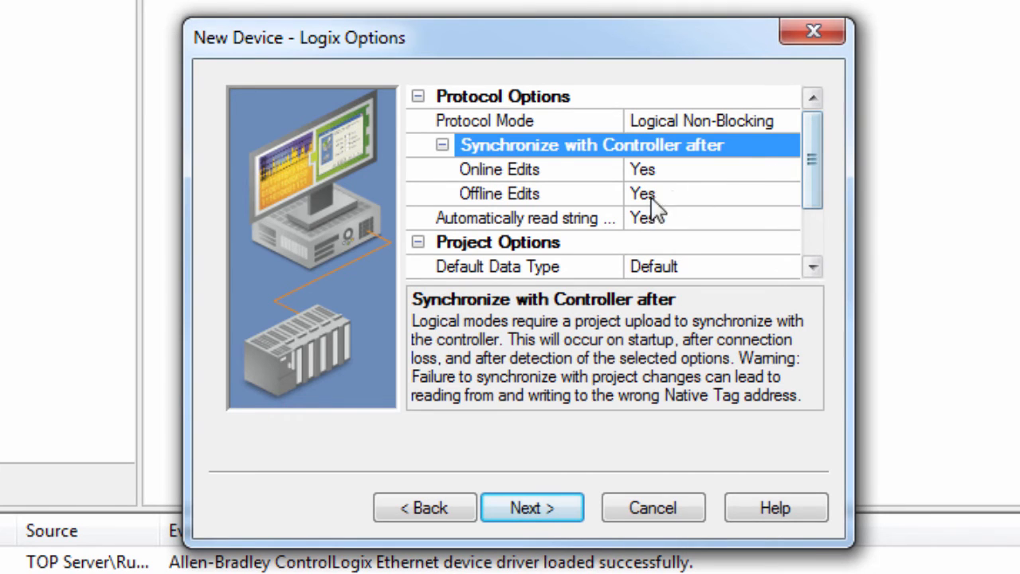
pyautogui.click(610, 220)
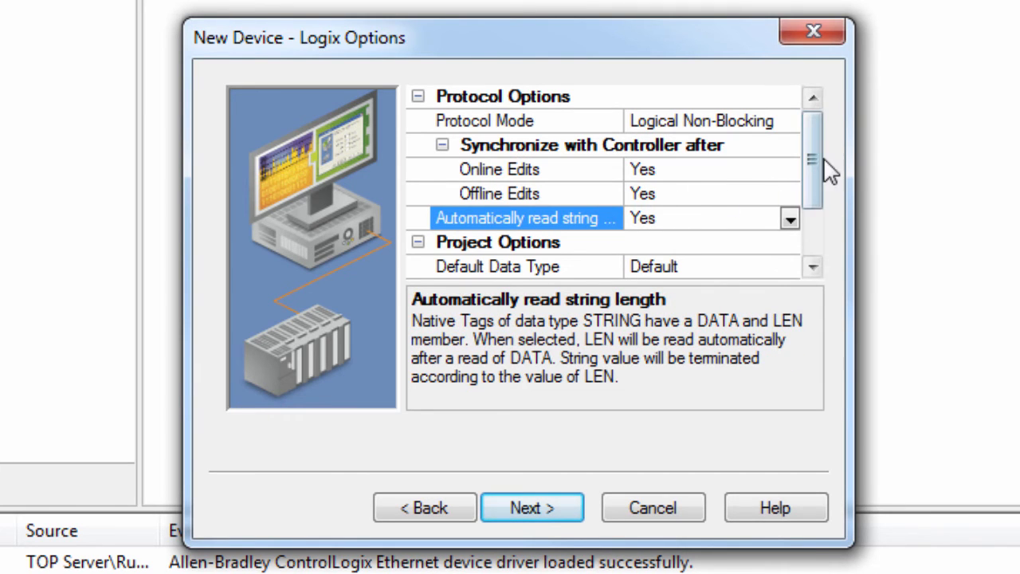
# Review the default data type choices and the performance statistics option, and accept the Logix options with their defaults.
pyautogui.moveTo(817, 163); pyautogui.dragTo(817, 201)
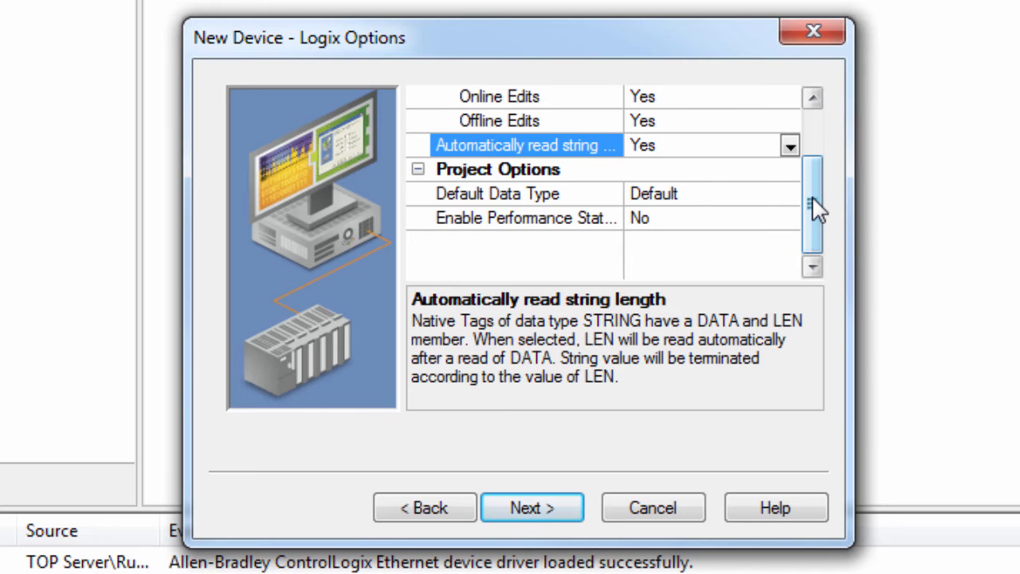
pyautogui.click(588, 185)
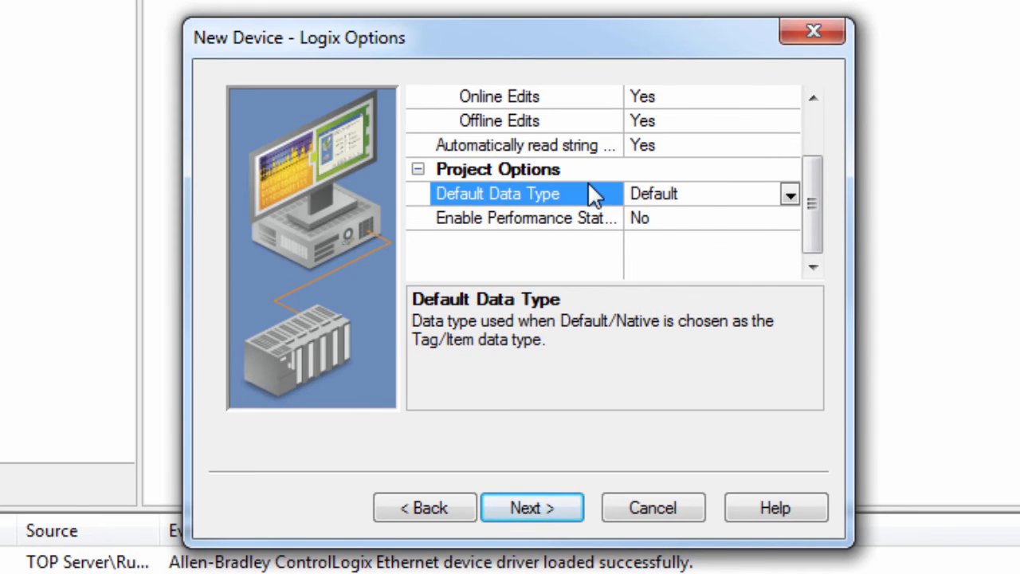
pyautogui.click(789, 194)
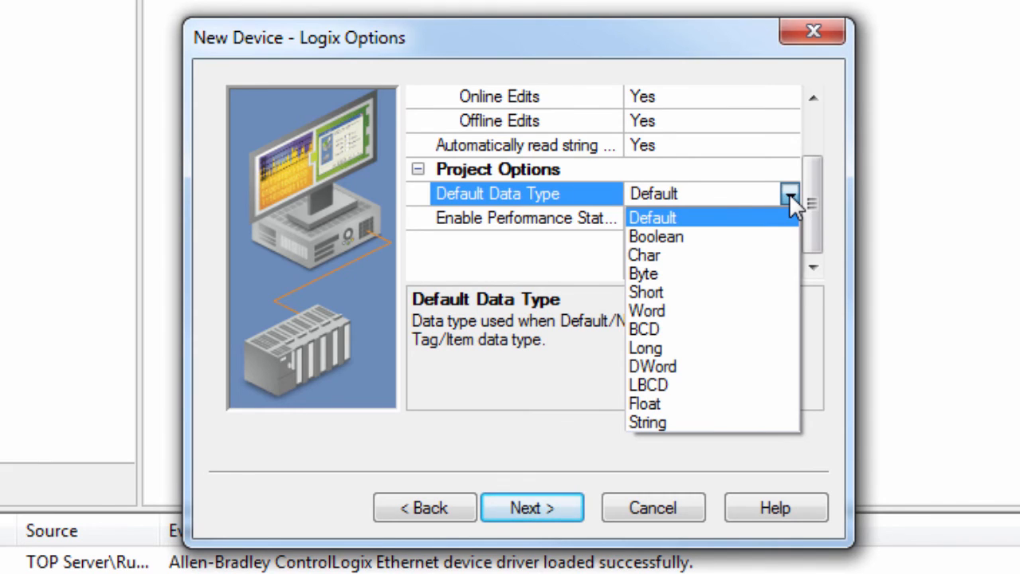
pyautogui.click(789, 194)
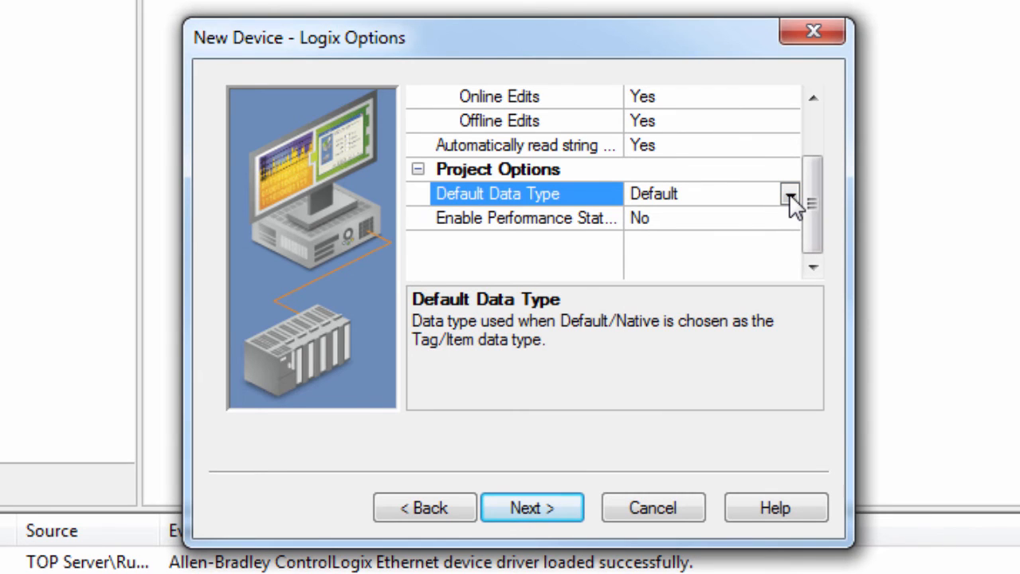
pyautogui.click(567, 228)
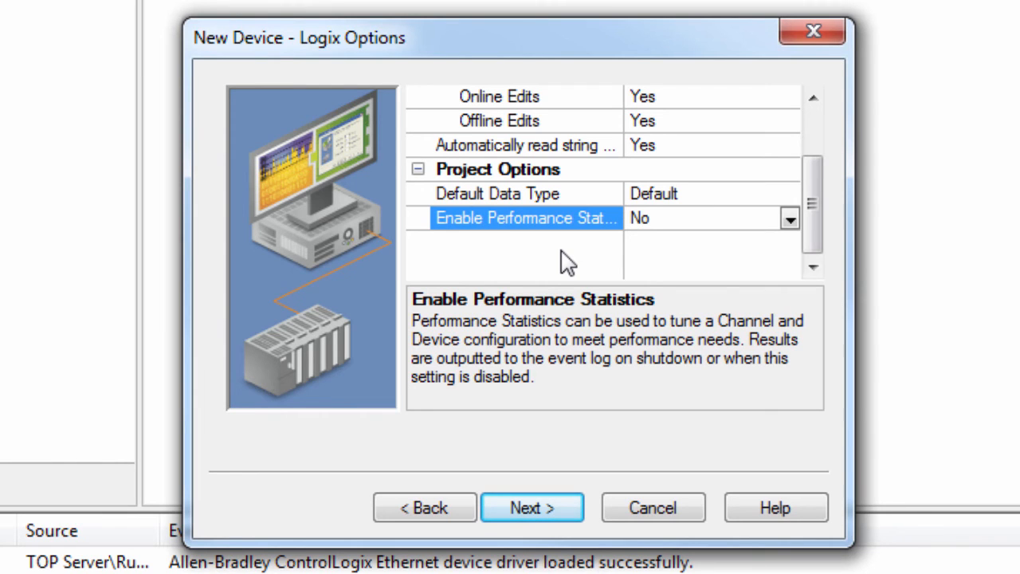
pyautogui.click(571, 510)
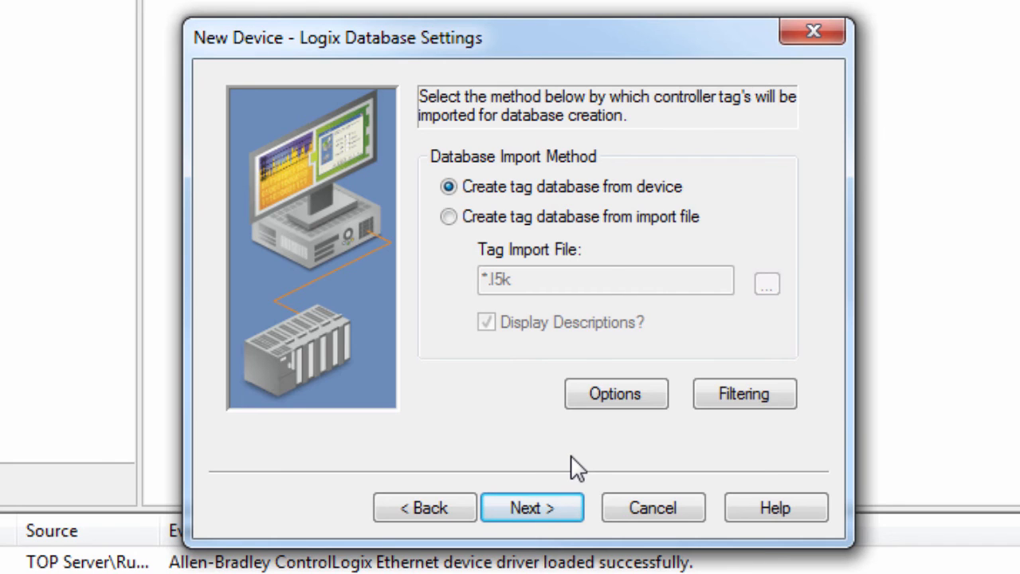
# Accept creating the tag database from the device and finish adding the ControlLogix_5500 device.
pyautogui.click(574, 507)
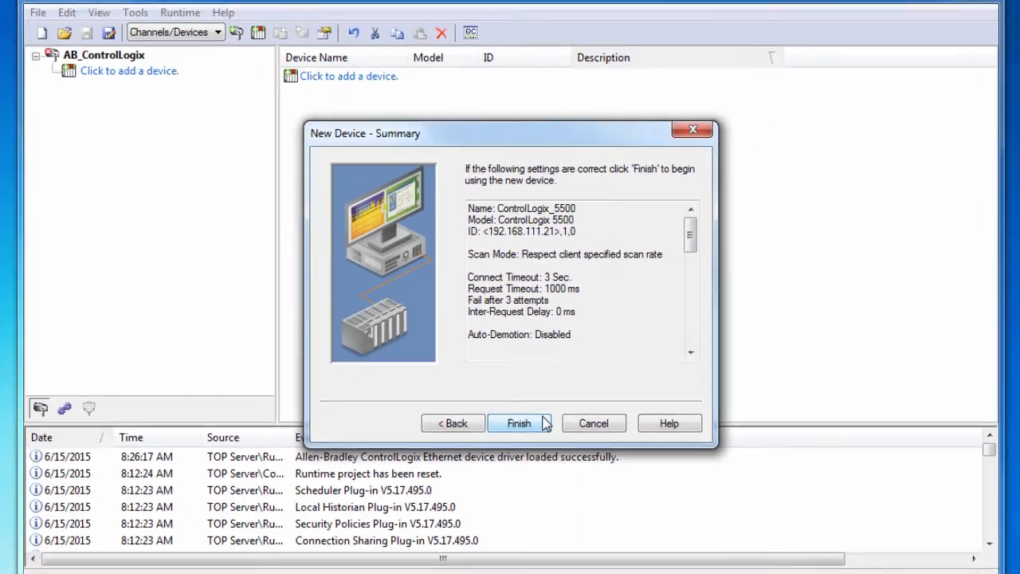
pyautogui.click(573, 508)
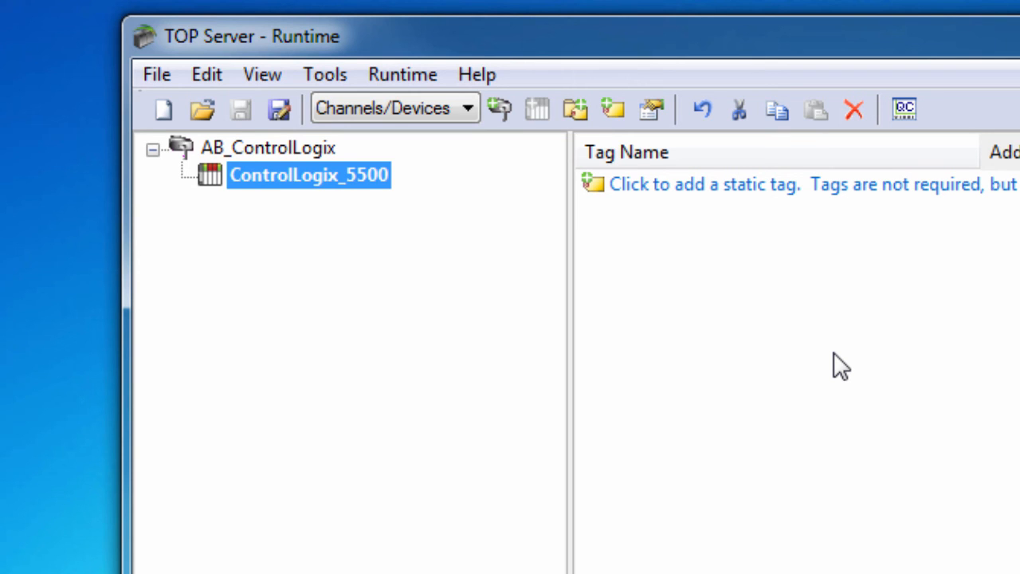
# Auto-create the tag database for ControlLogix_5500 from its database creation properties.
pyautogui.rightClick(373, 176)
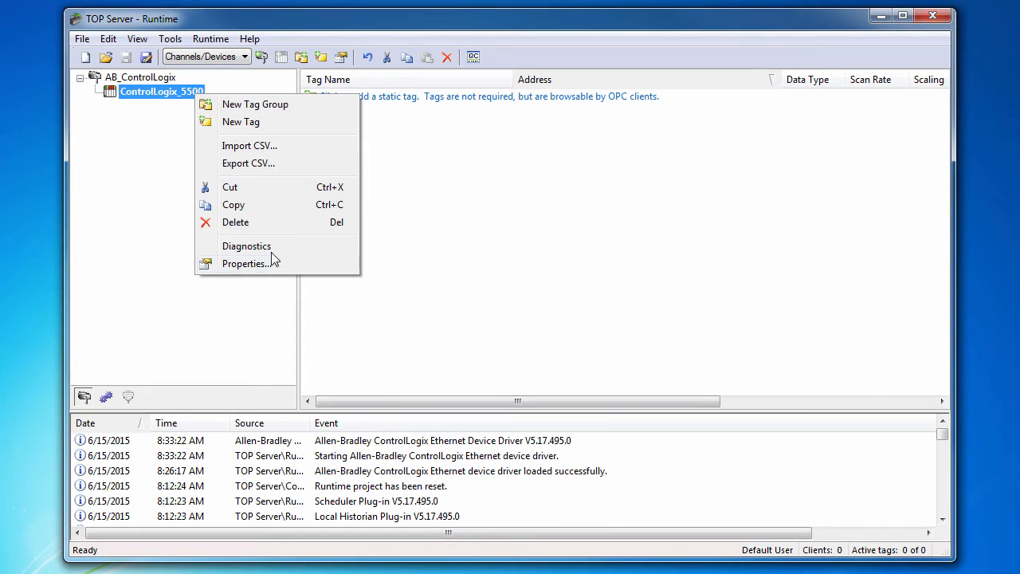
pyautogui.click(275, 264)
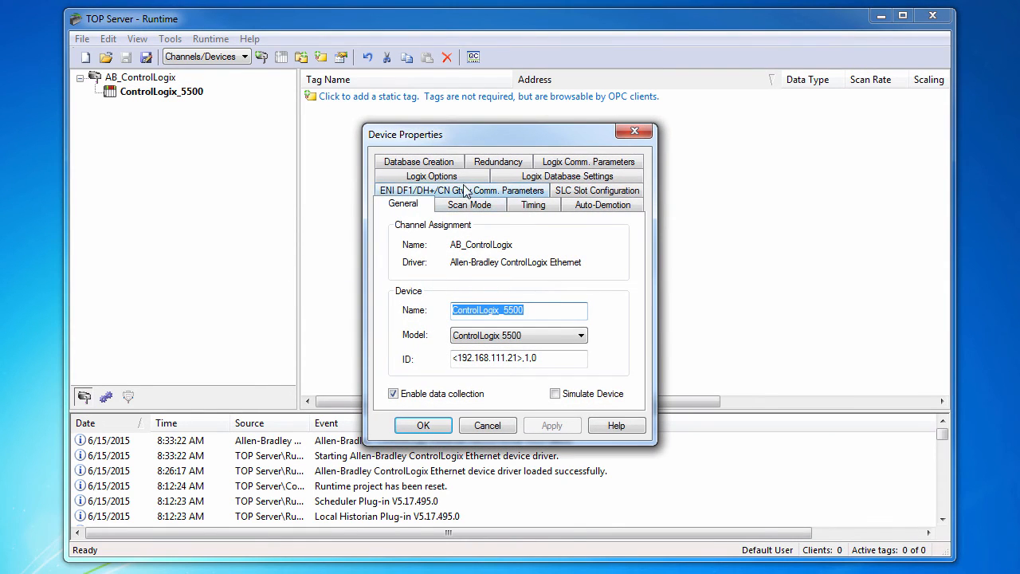
pyautogui.click(451, 164)
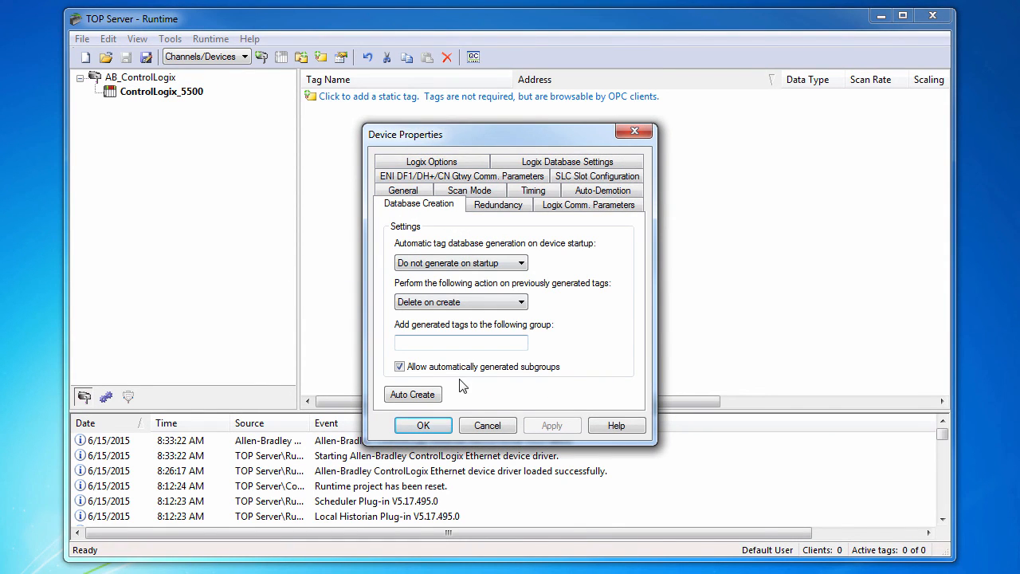
pyautogui.click(413, 394)
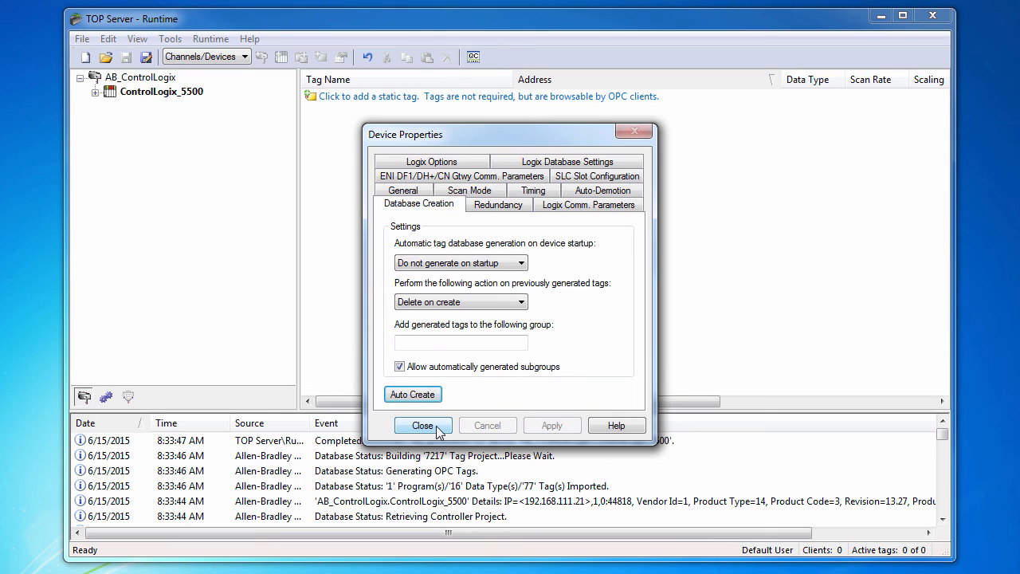
pyautogui.click(422, 426)
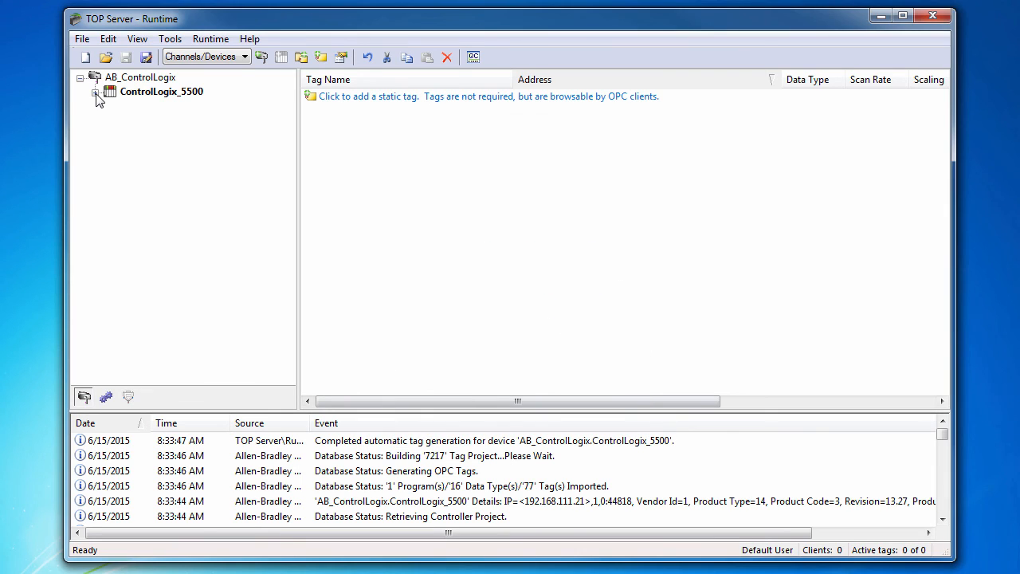
# Examine the generated tags and subgroups in the Global group of ControlLogix_5500.
pyautogui.click(96, 94)
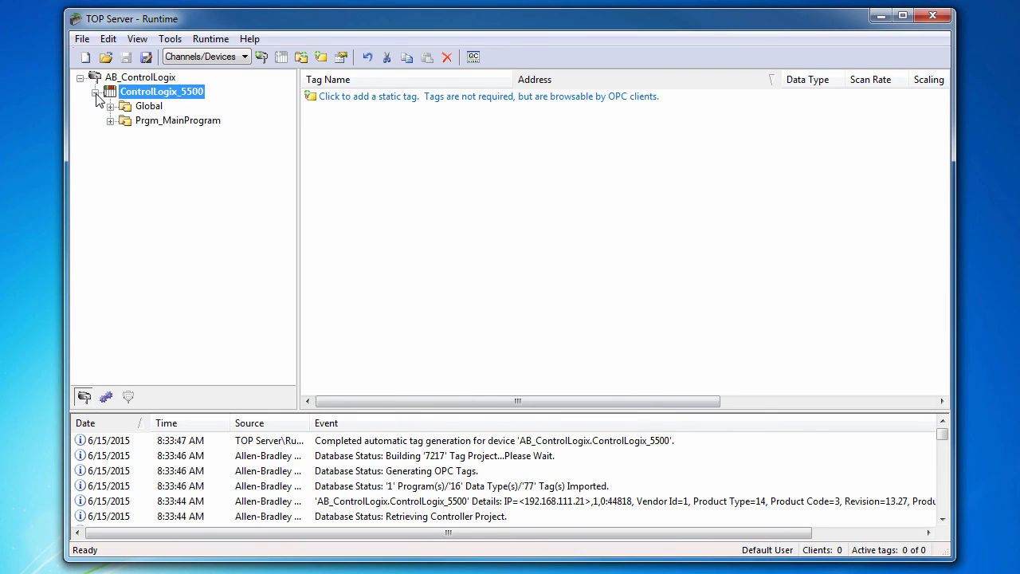
pyautogui.click(151, 108)
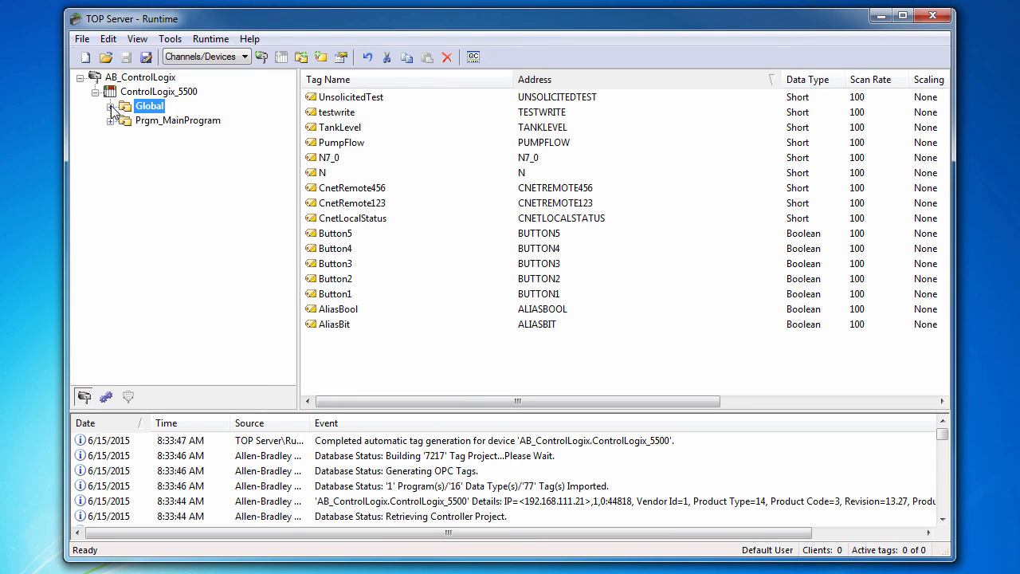
pyautogui.click(111, 107)
# Open the server help and launch the driver help for Allen-Bradley ControlLogix Ethernet.
pyautogui.click(254, 40)
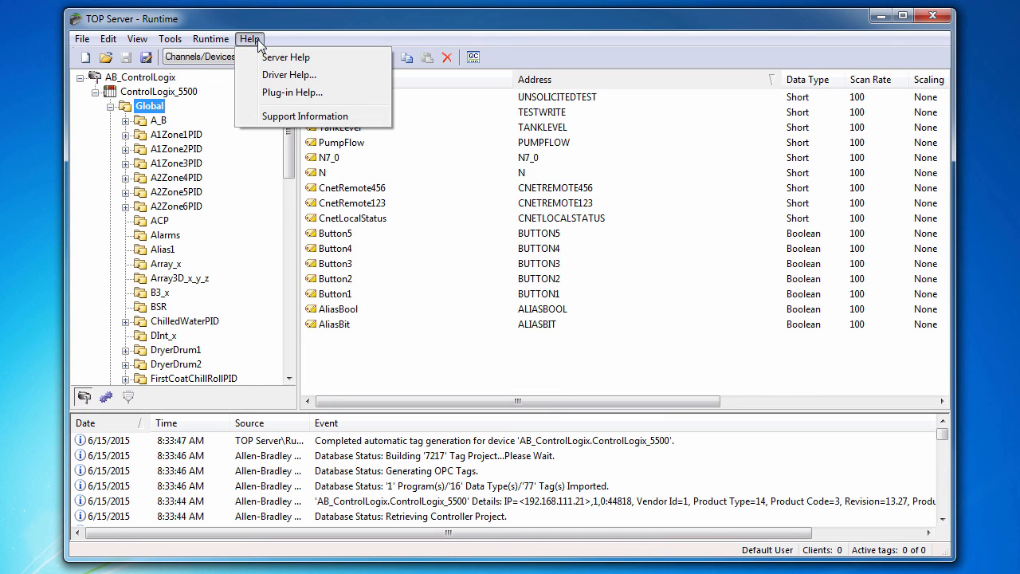
pyautogui.click(297, 58)
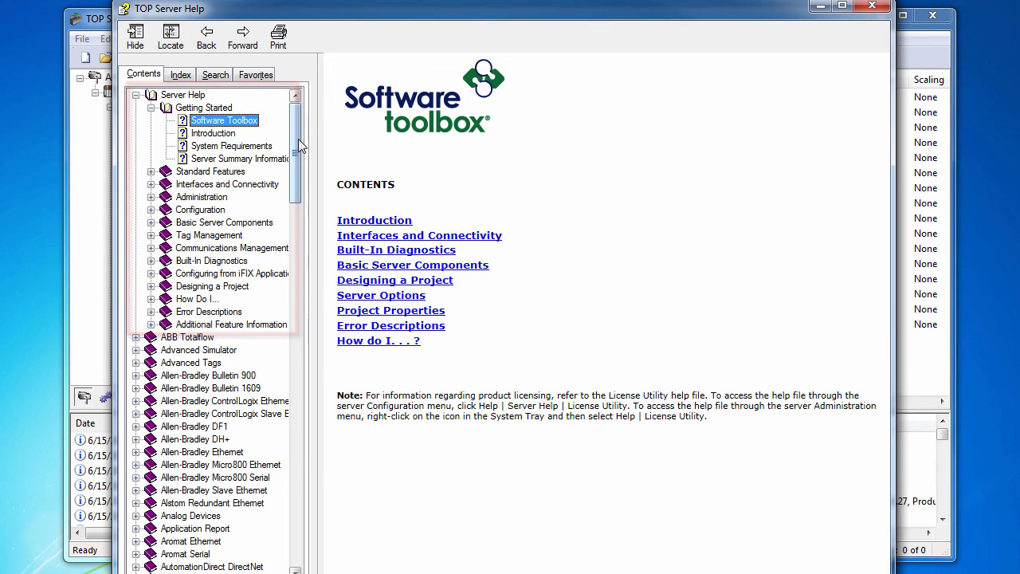
pyautogui.moveTo(300, 148); pyautogui.dragTo(297, 177)
pyautogui.click(135, 274)
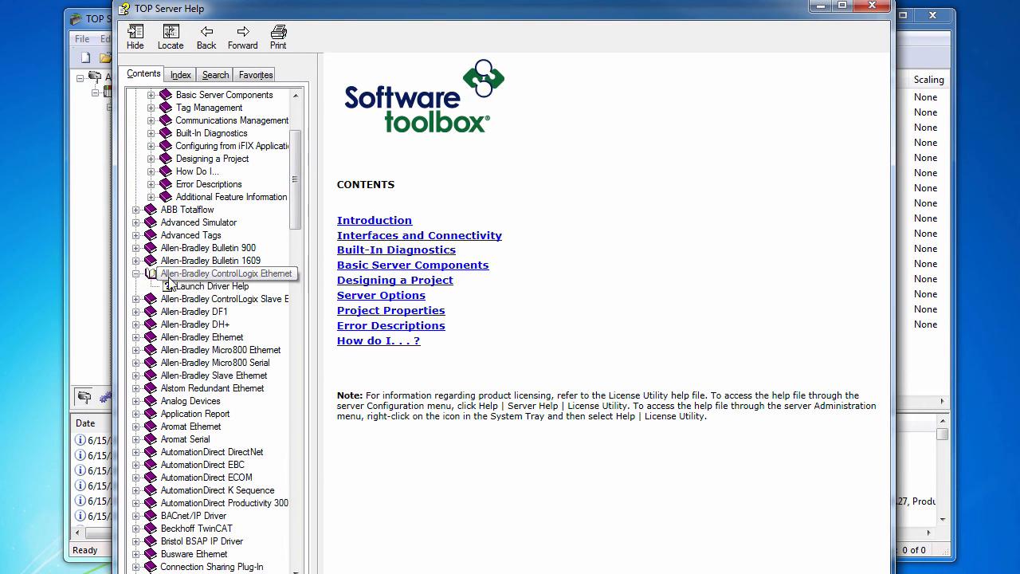
pyautogui.click(198, 286)
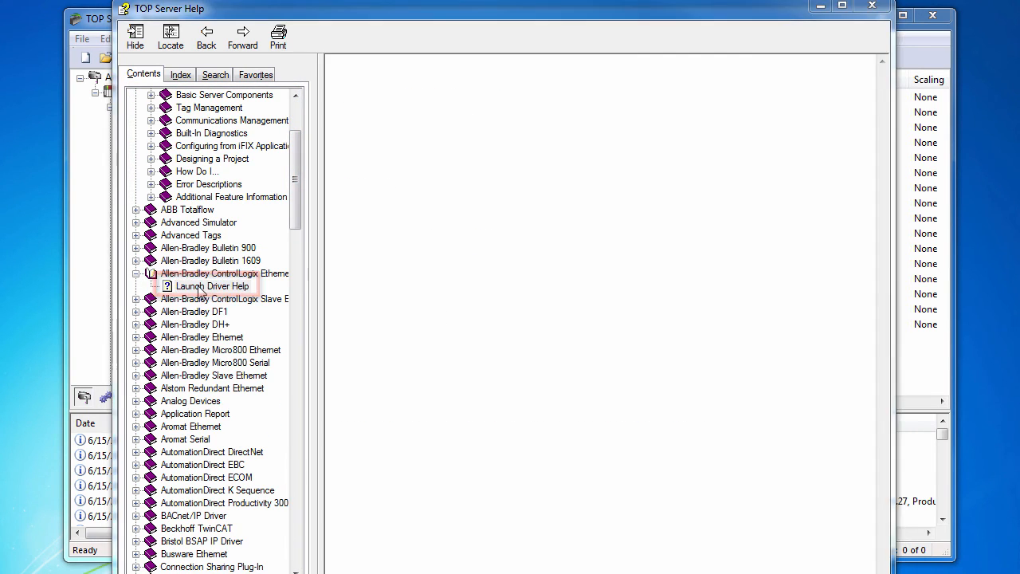